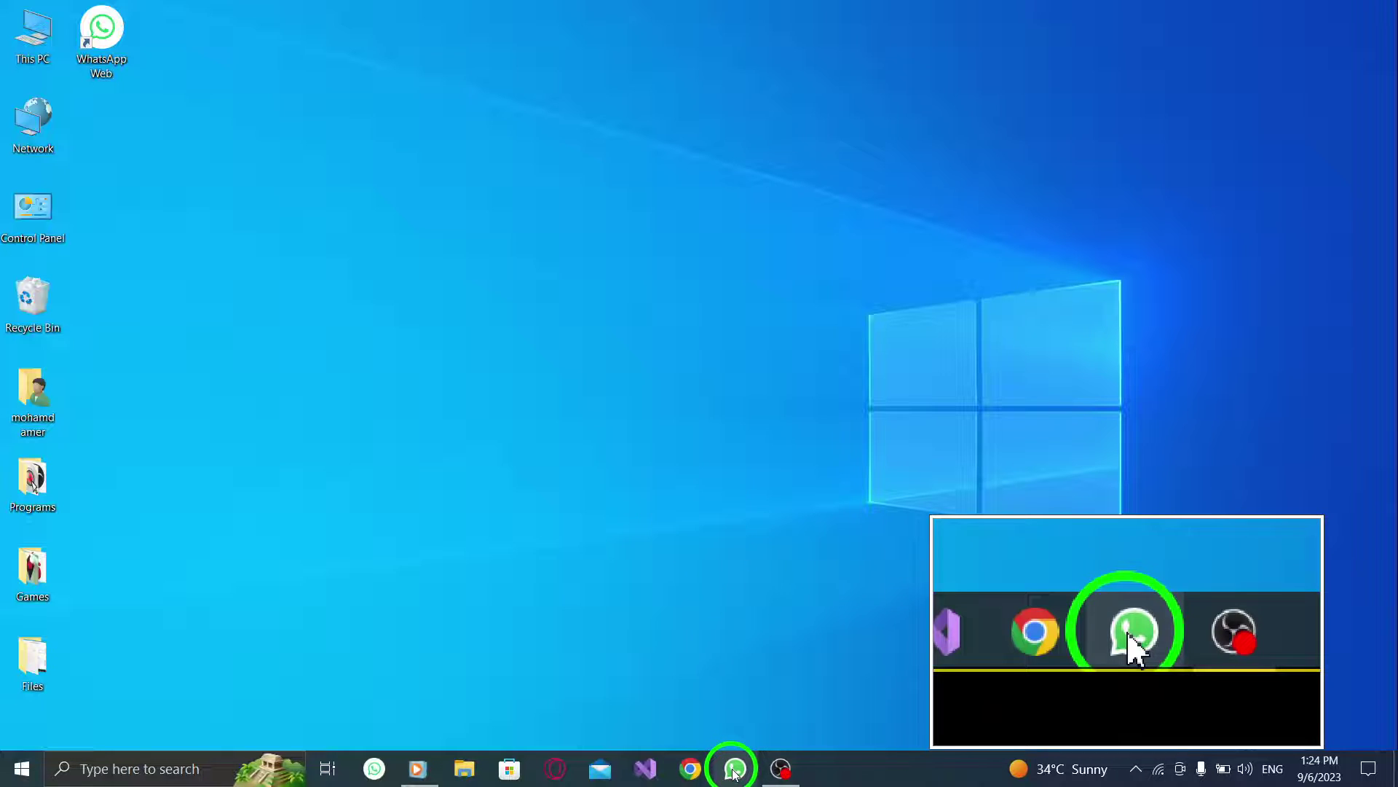
click(734, 768)
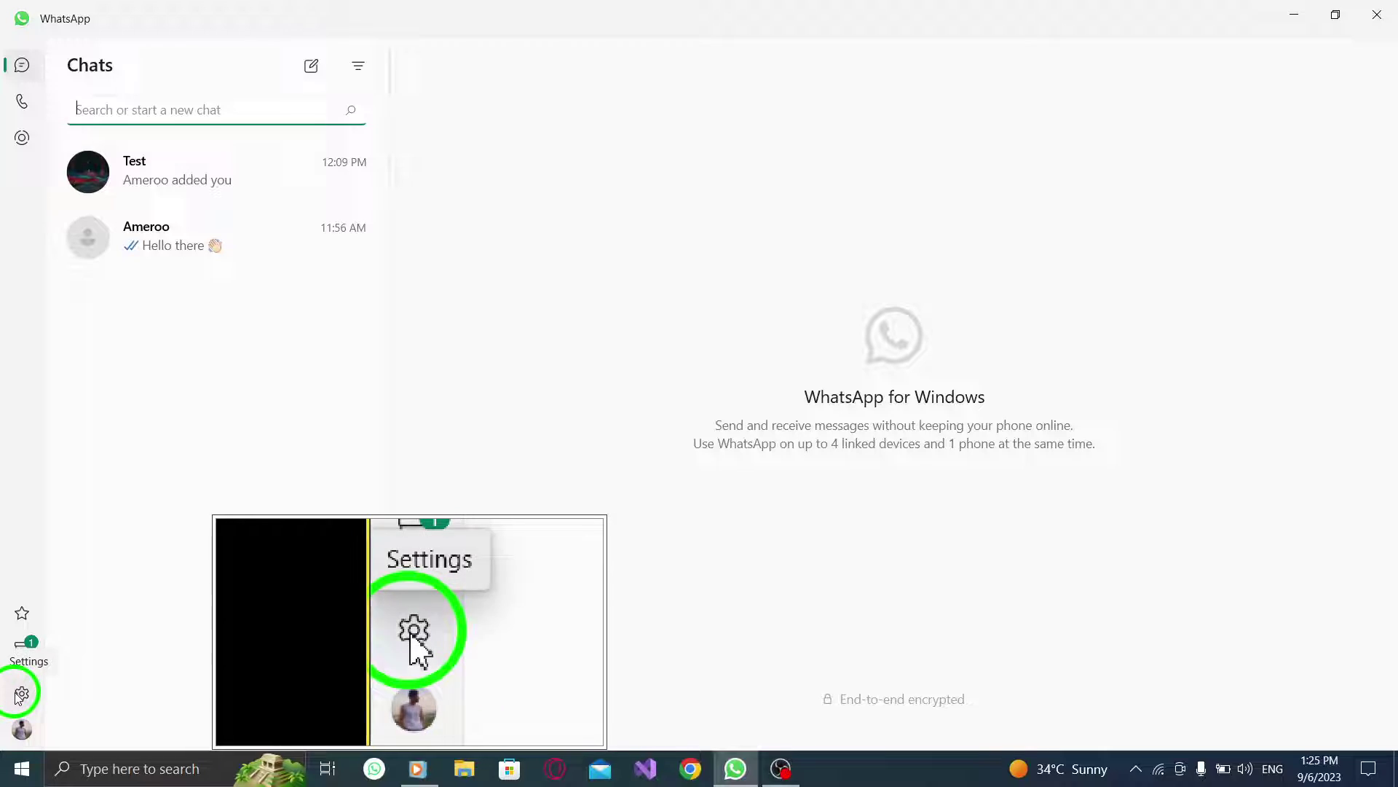
Open WhatsApp Settings, glance at Help, then land on the General page
click(22, 693)
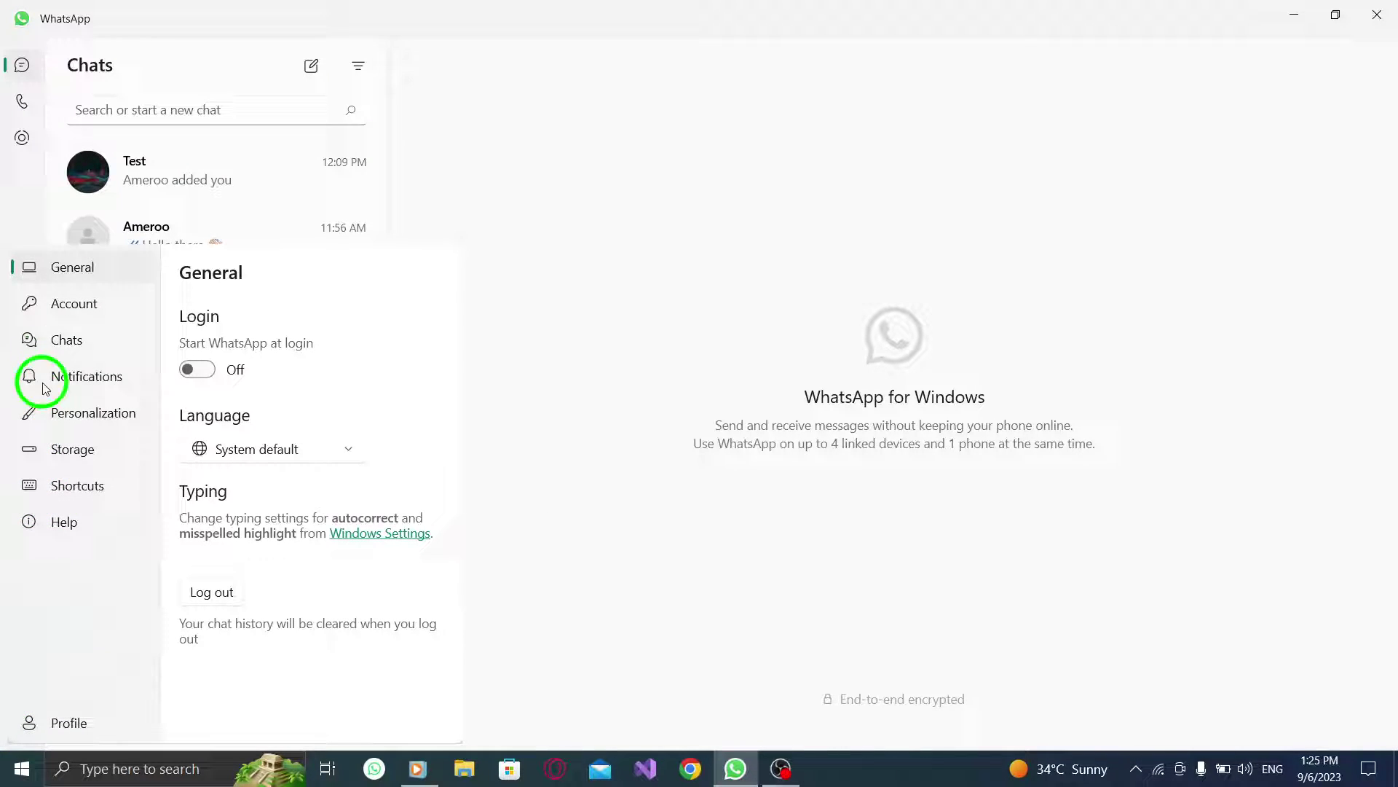
click(49, 514)
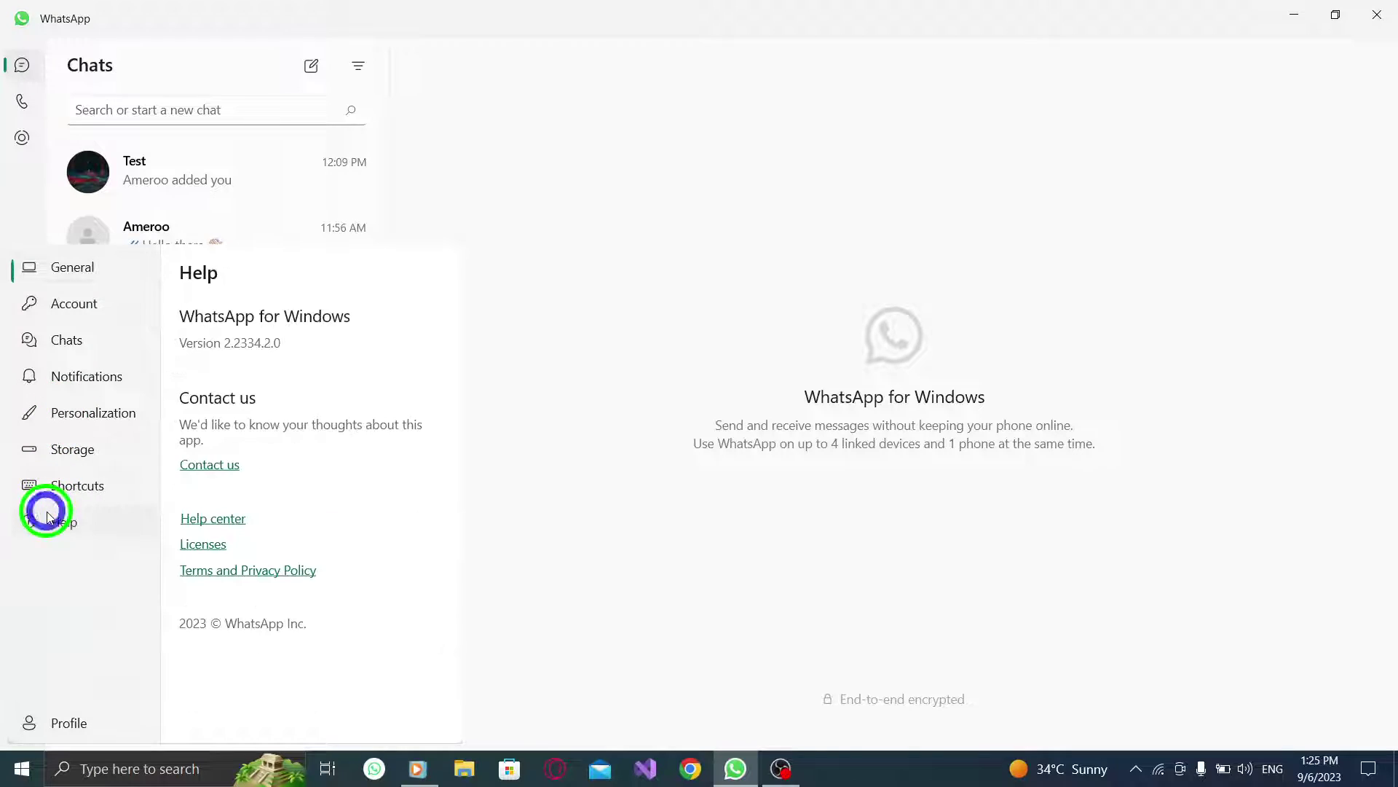
click(68, 269)
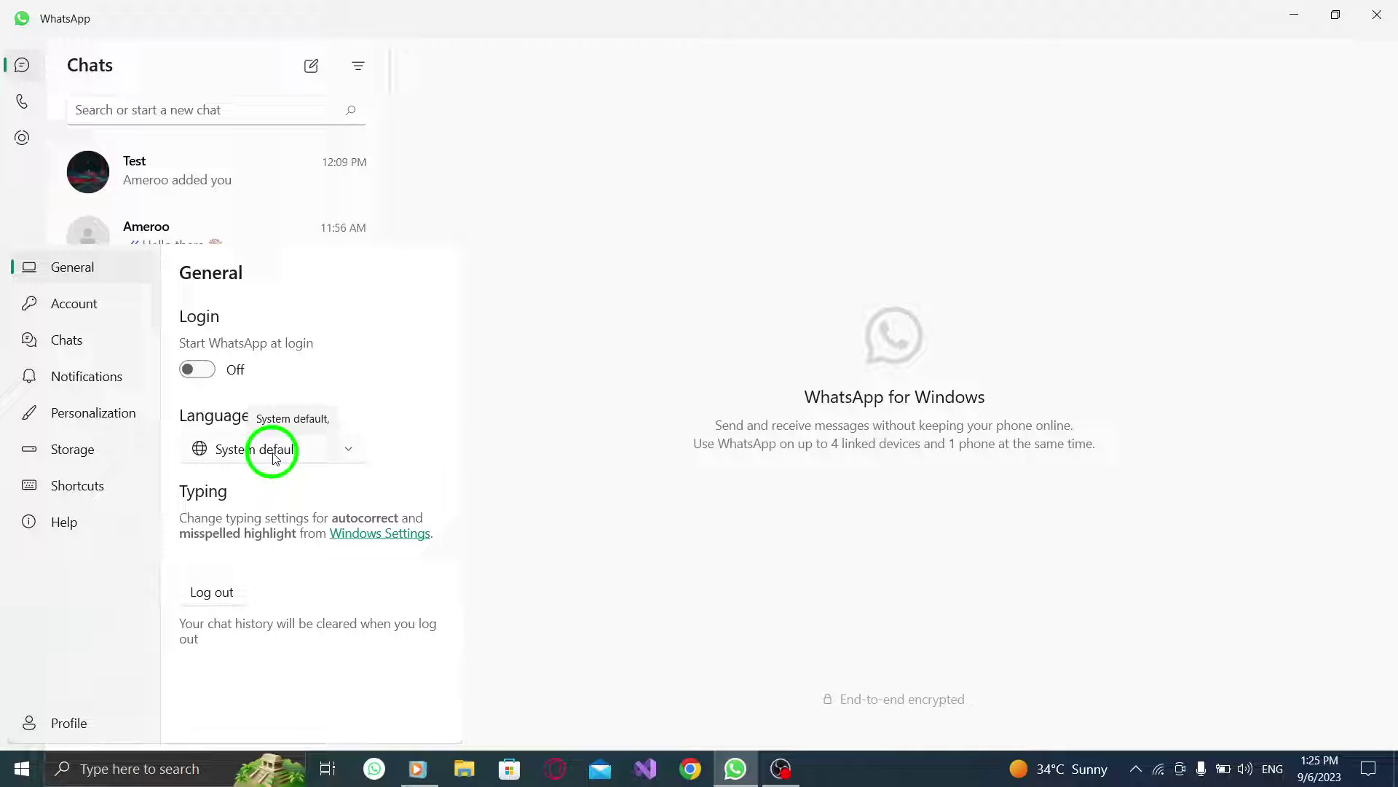
Pick Arabic from the General page's Language dropdown
click(273, 448)
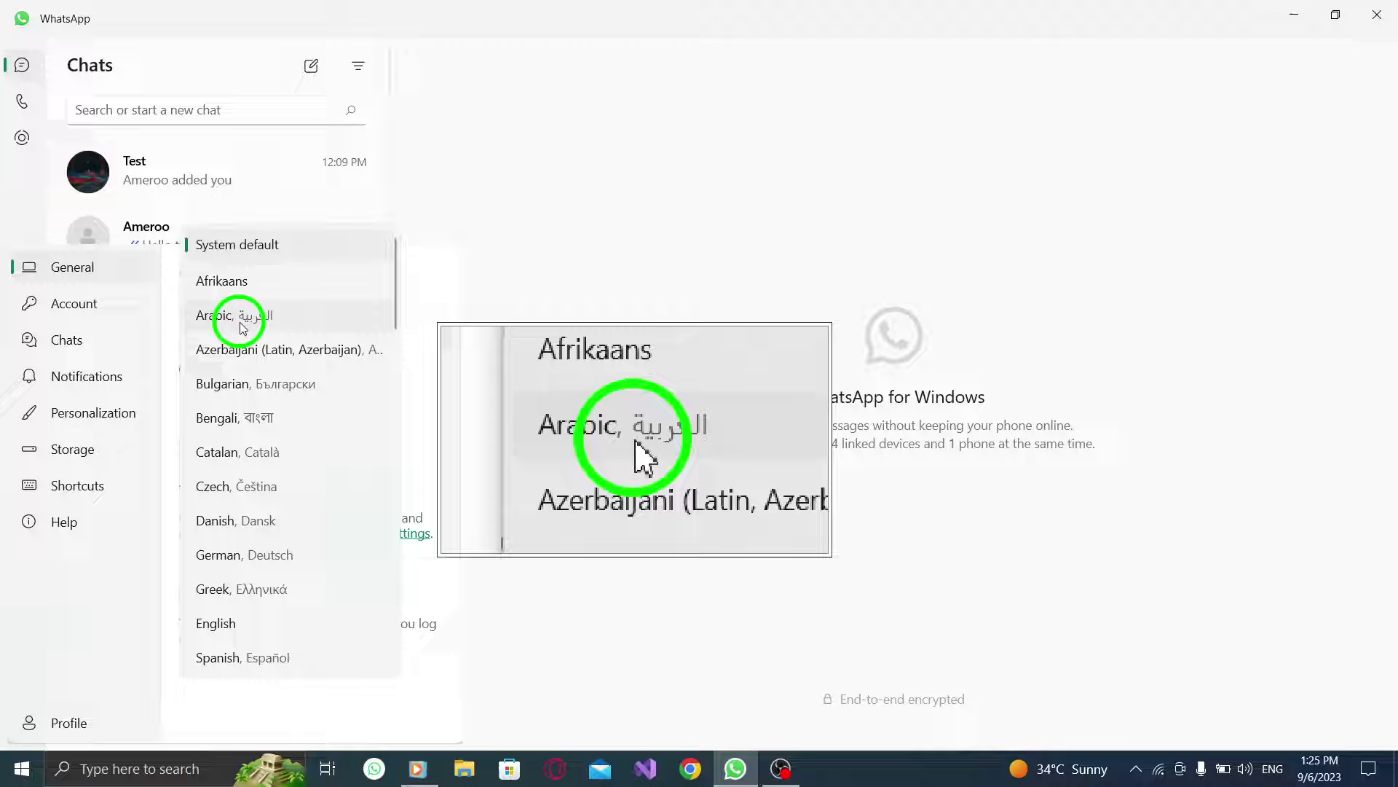
click(243, 323)
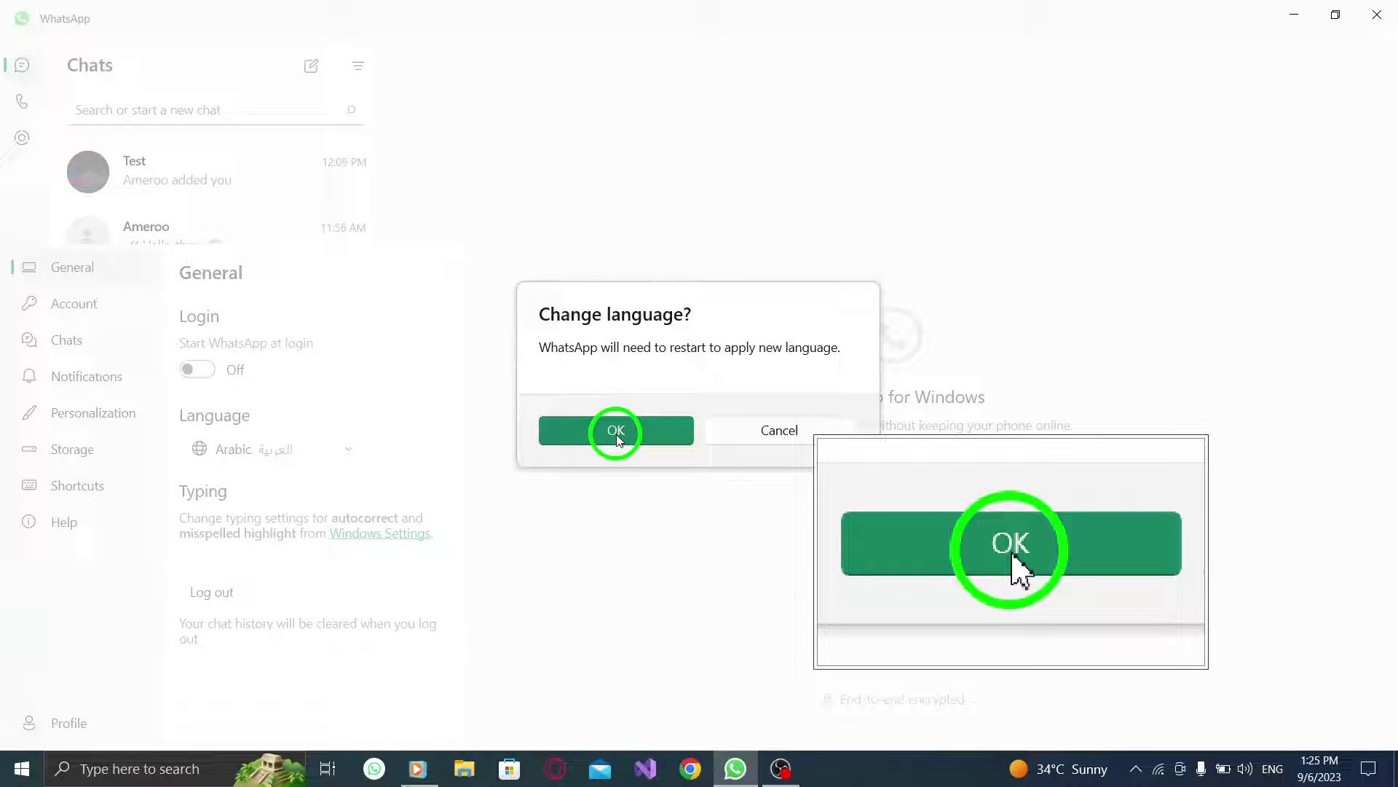
Confirm the Change language? prompt so WhatsApp restarts in right-to-left Arabic
click(614, 433)
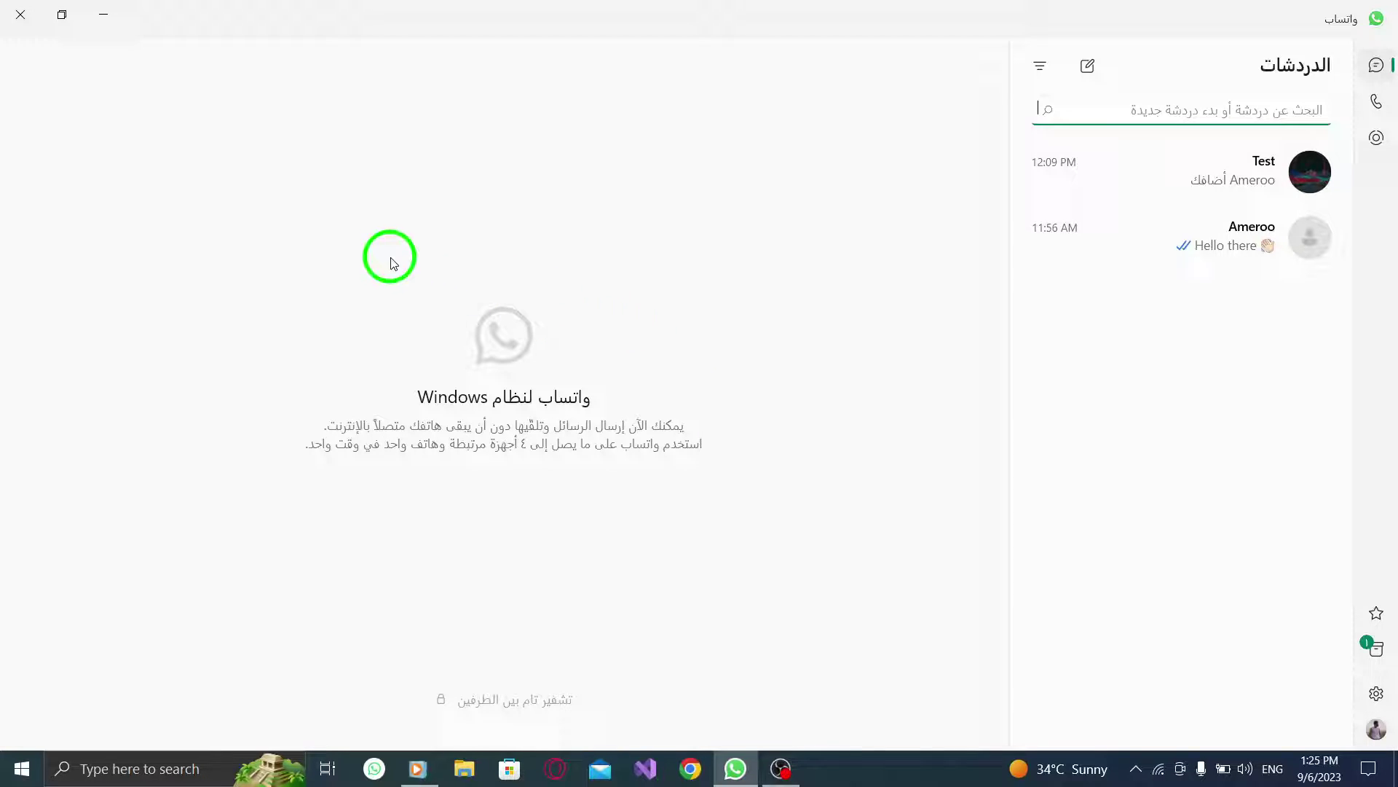
click(19, 18)
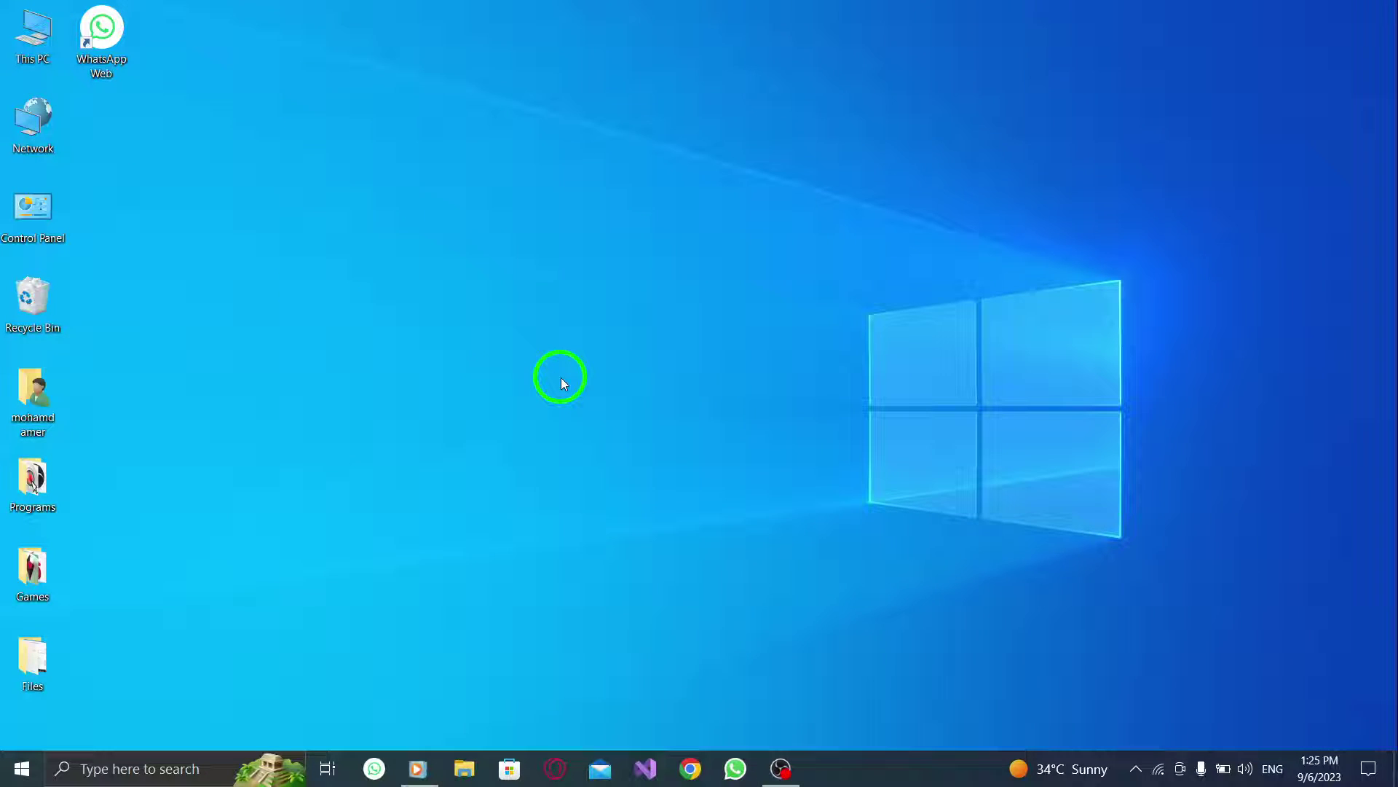